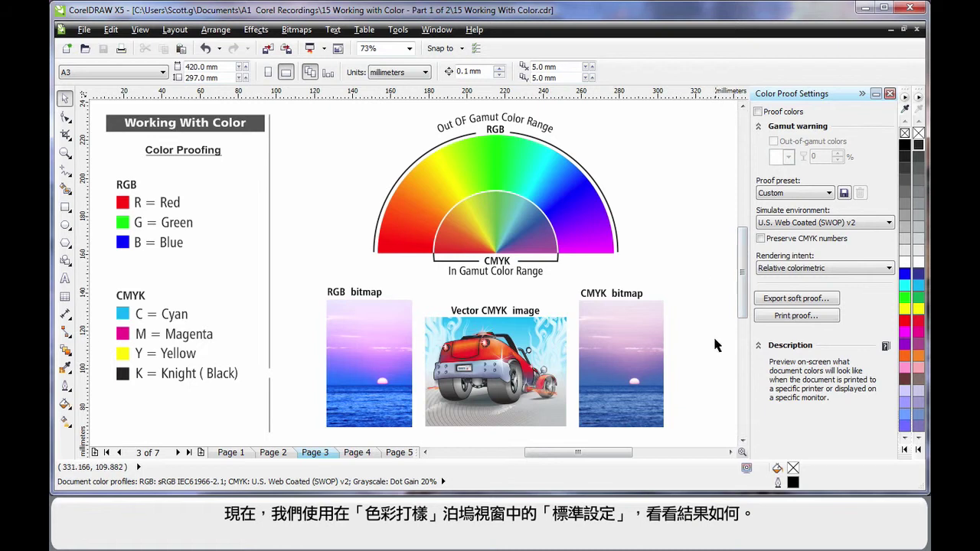
Turn on color proofing for page 3, and keep Relative colorimetric as the rendering intent on page 4.
left_click(758, 111)
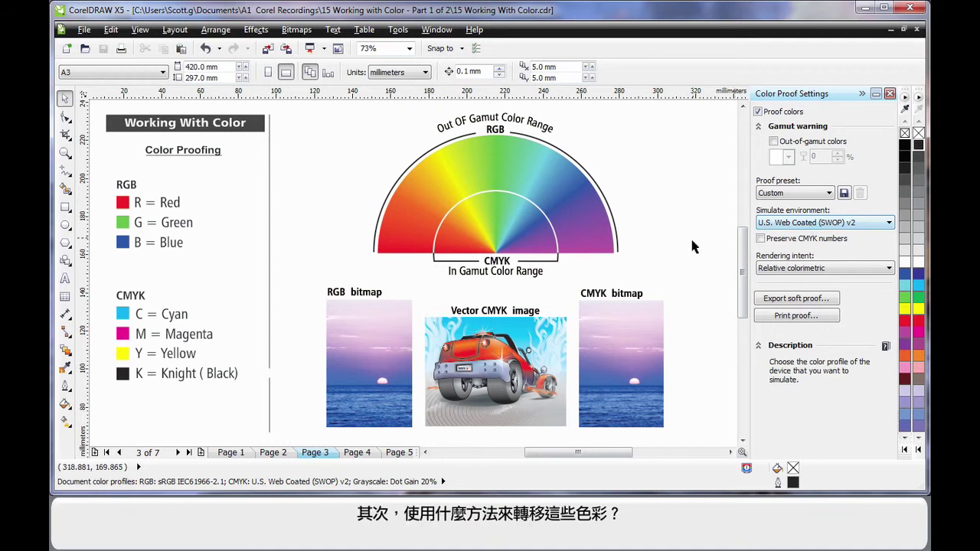
left_click(845, 268)
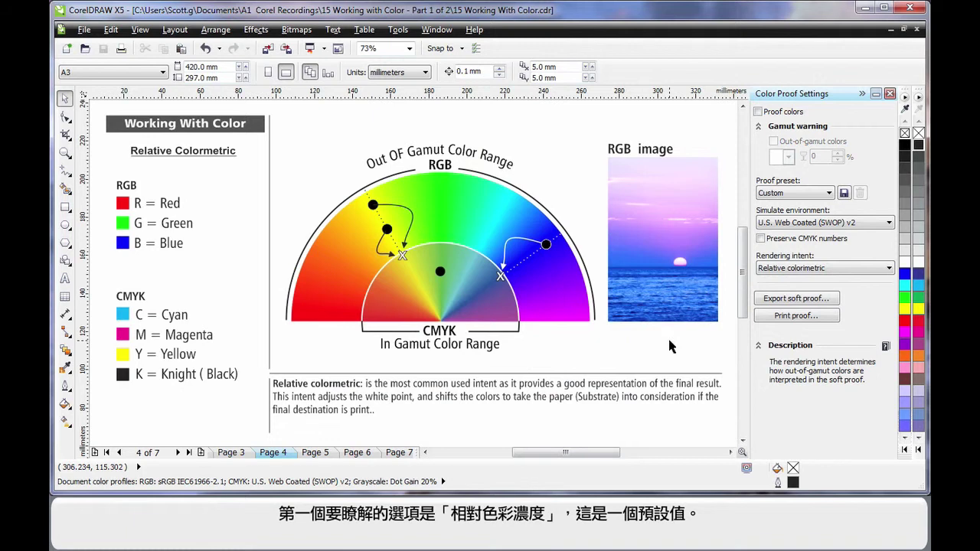
left_click(889, 269)
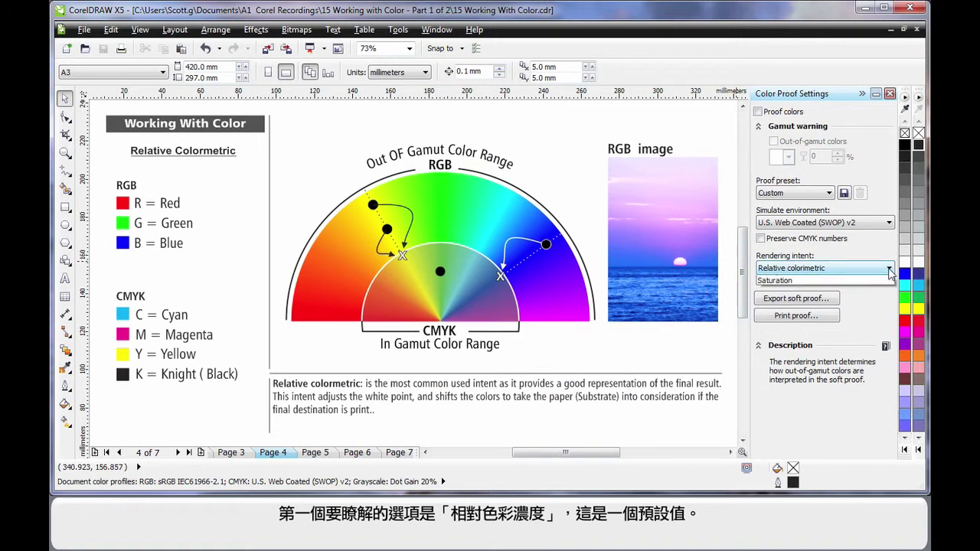
left_click(823, 270)
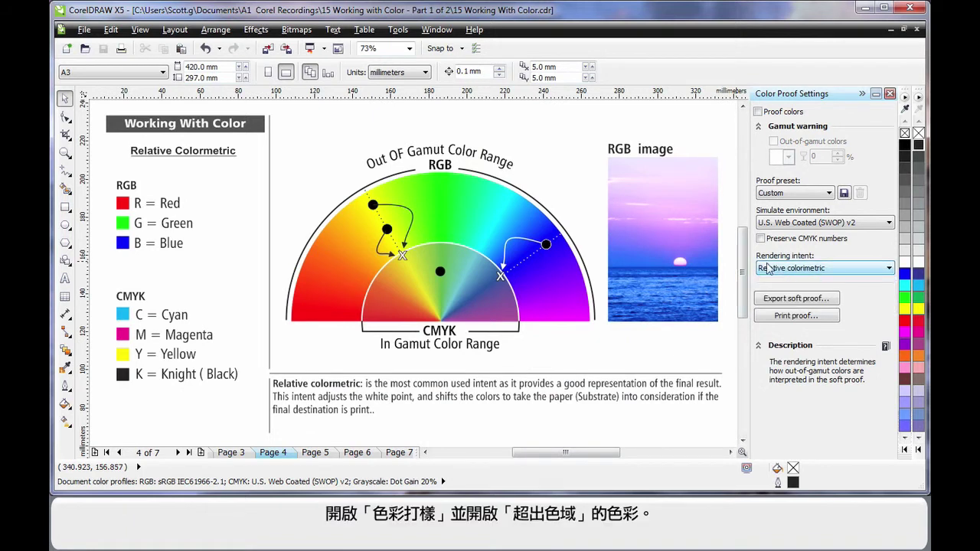
Proof the Relative Colormetric page with out-of-gamut colors highlighted, then compare it with color proofing off and on.
left_click(758, 112)
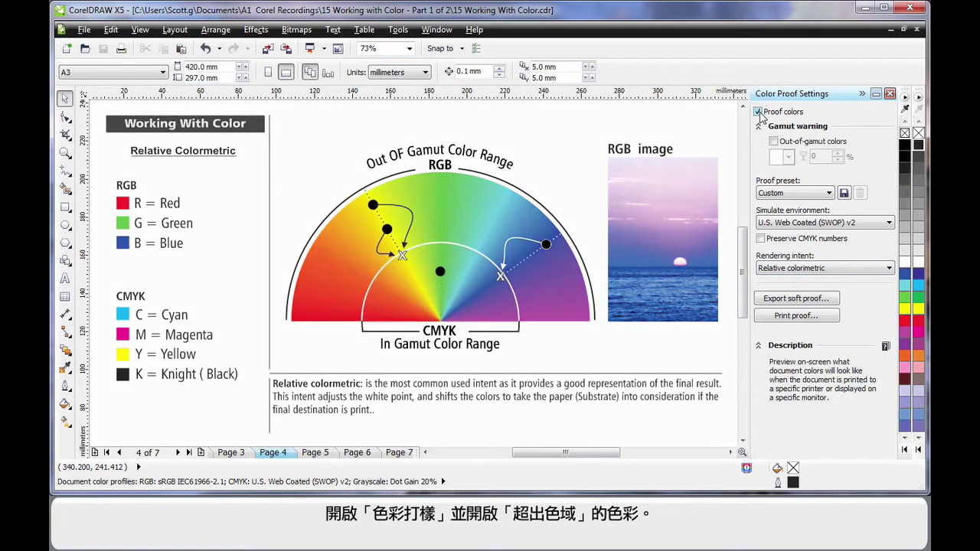
left_click(773, 143)
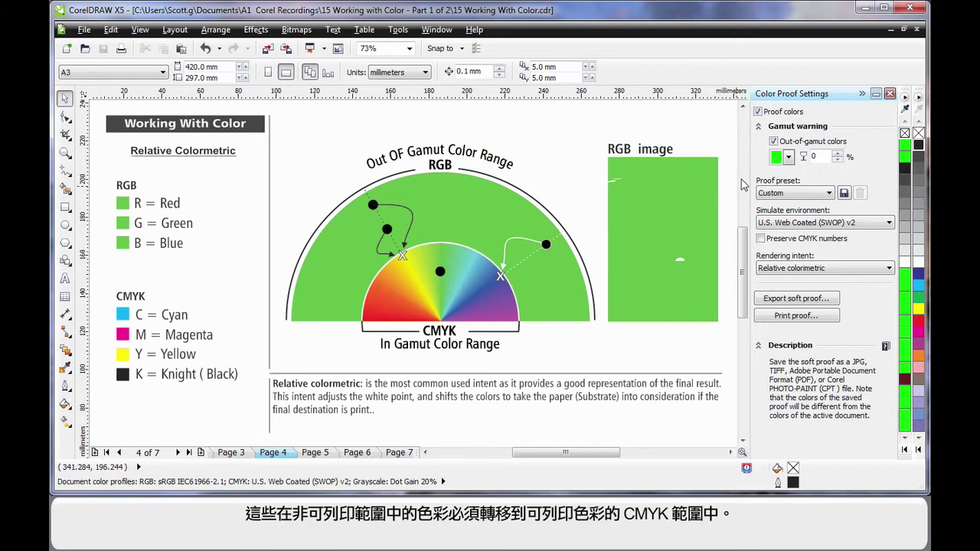
left_click(758, 111)
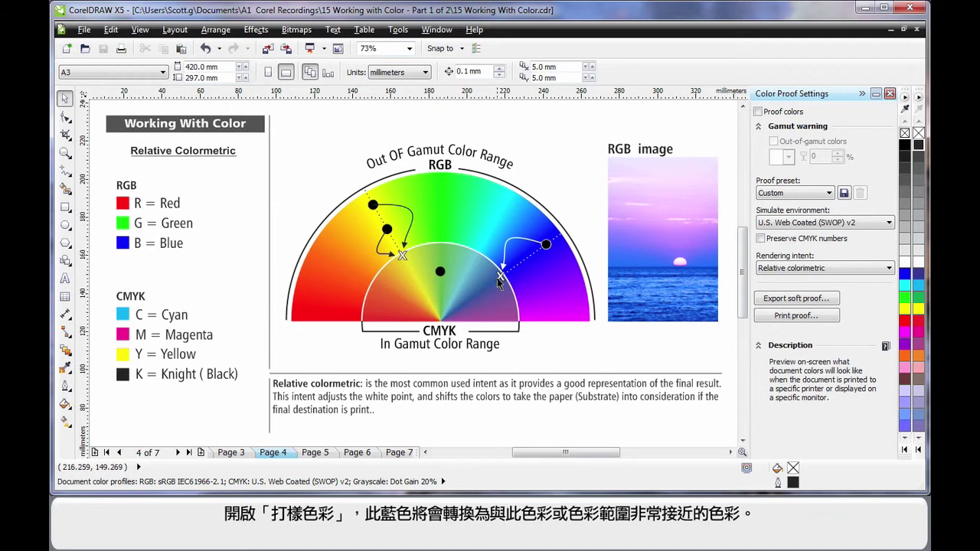
left_click(758, 112)
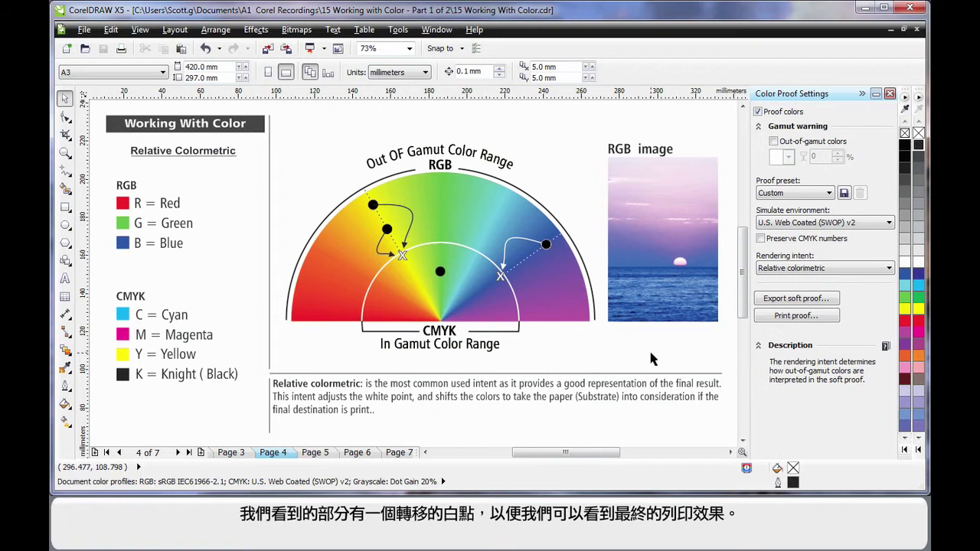
Go to the Absolute Colormetric page and set the rendering intent to Absolute colorimetric.
key("Page_Down")
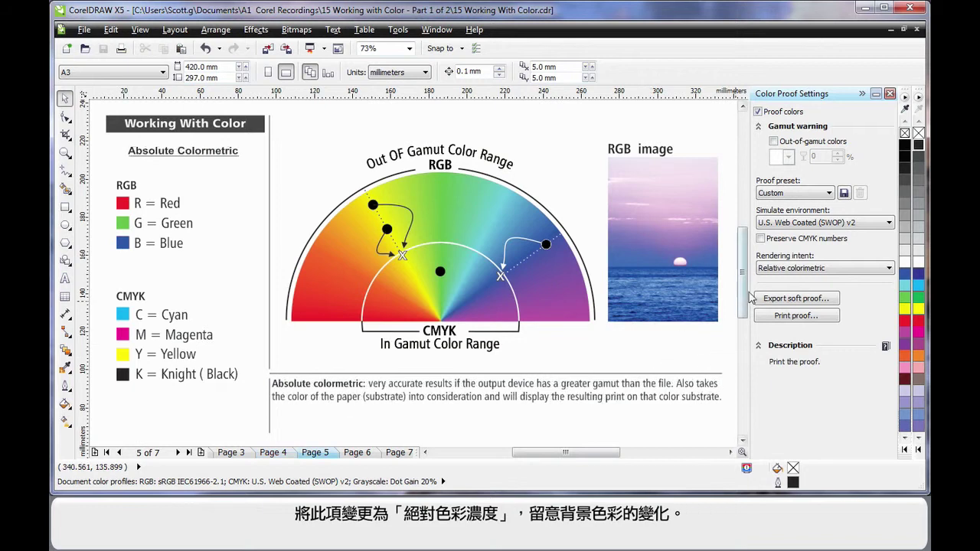
left_click(803, 271)
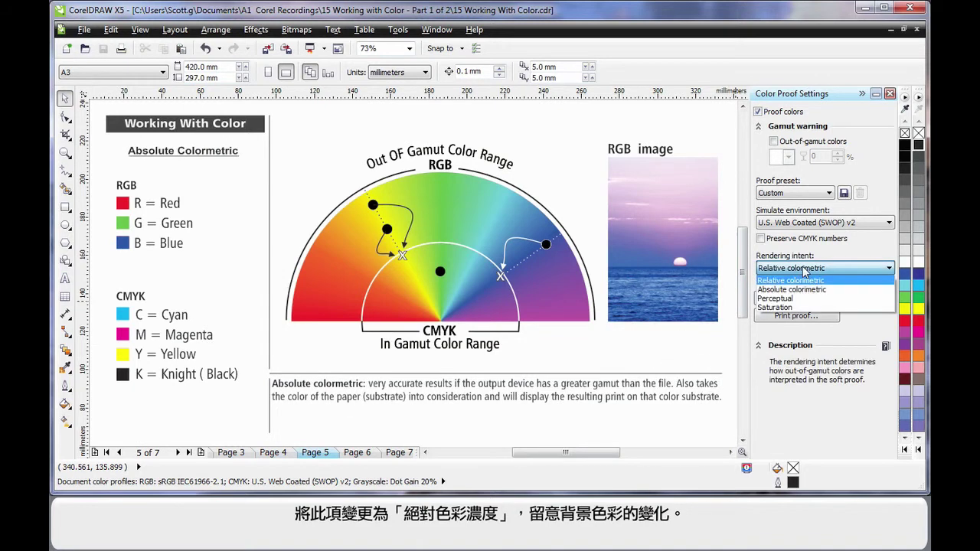
left_click(838, 291)
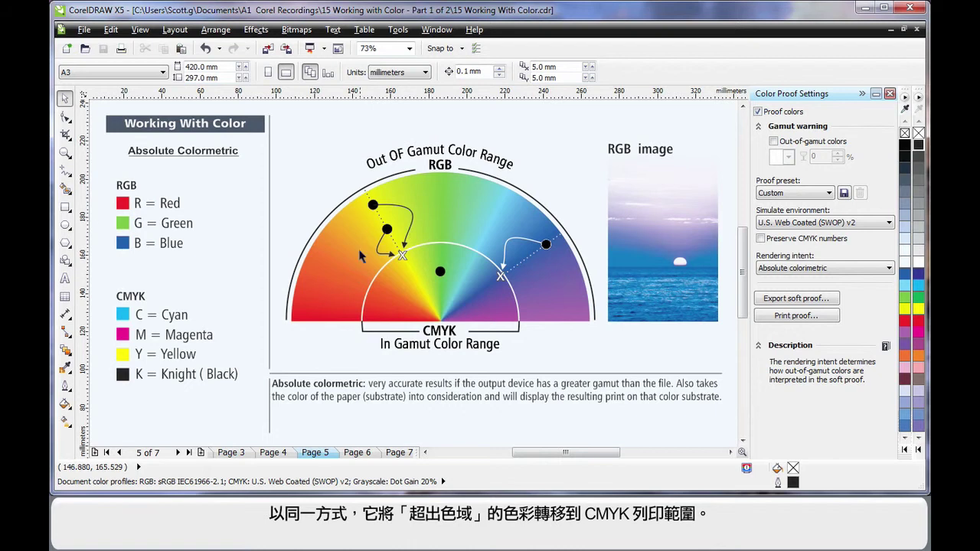
Highlight out-of-gamut colors and compare the Relative colorimetric intent with Absolute colorimetric, ending on Absolute colorimetric.
left_click(773, 141)
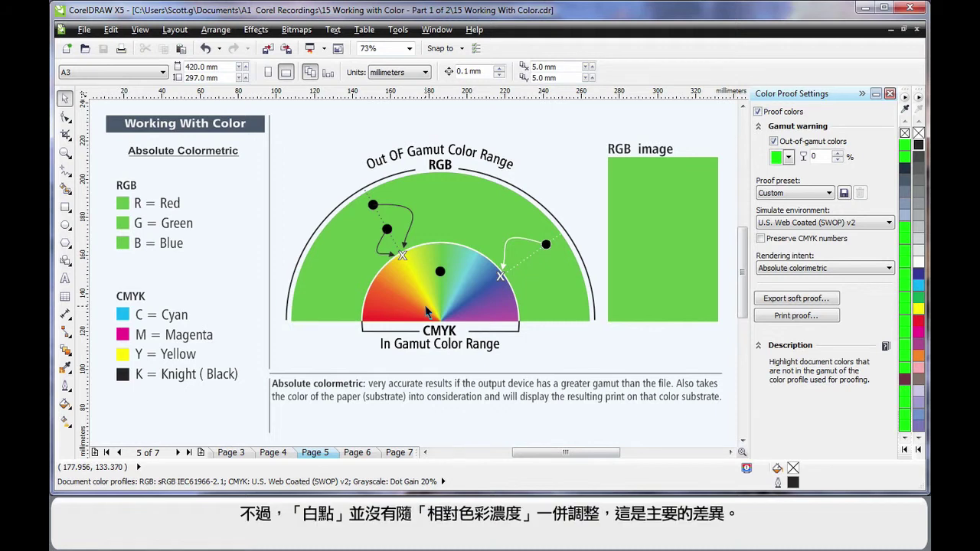
left_click(793, 270)
left_click(791, 281)
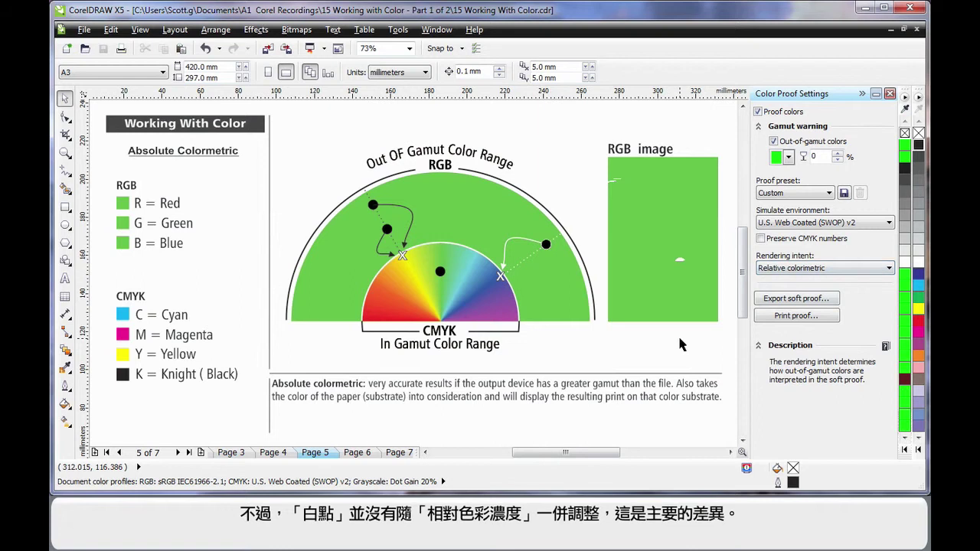
left_click(798, 270)
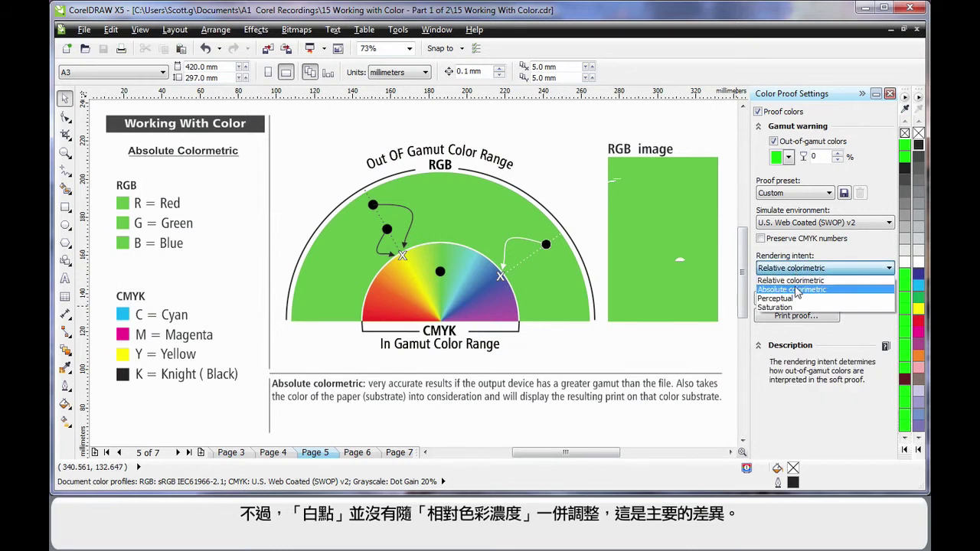
left_click(796, 291)
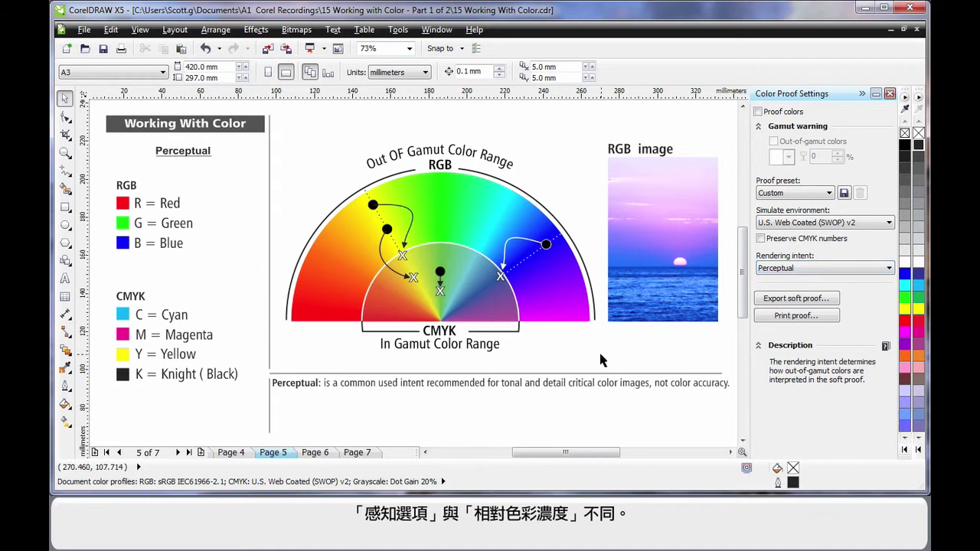
Compare the color shift diagram on the Relative Colormetric page with the one on the Perceptual page.
key("Page_Up")
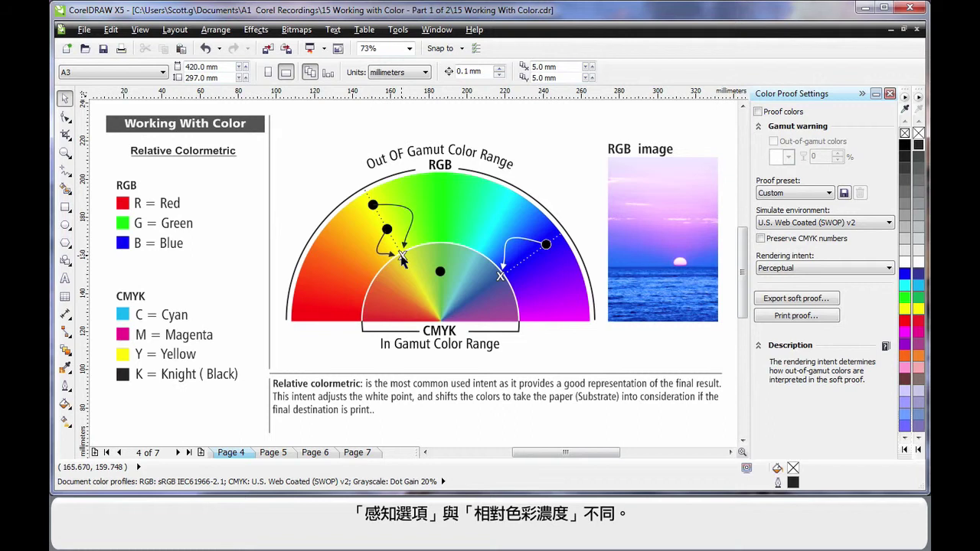
key("Page_Down")
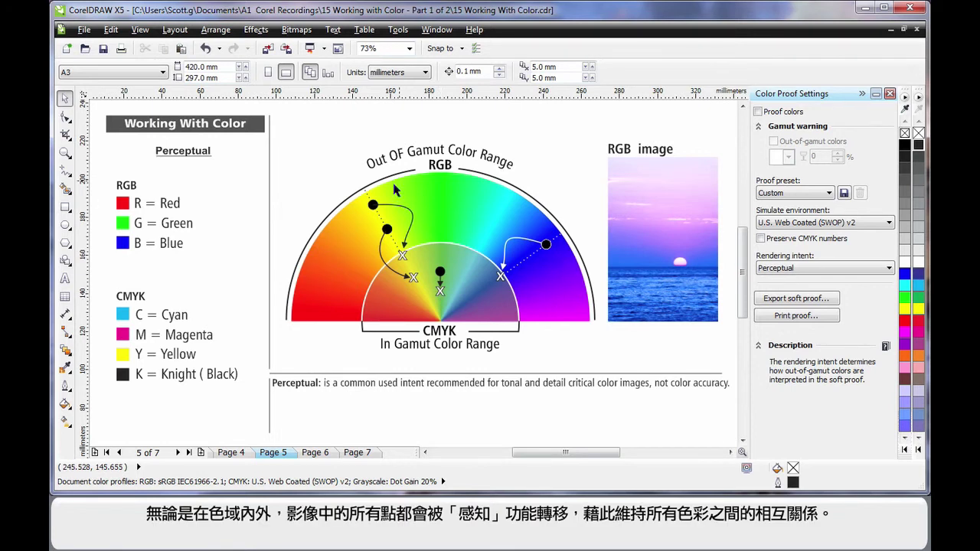
Proof the Perceptual page with and without out-of-gamut highlighting, and turn on color proofing for the Saturation page.
left_click(758, 111)
left_click(773, 141)
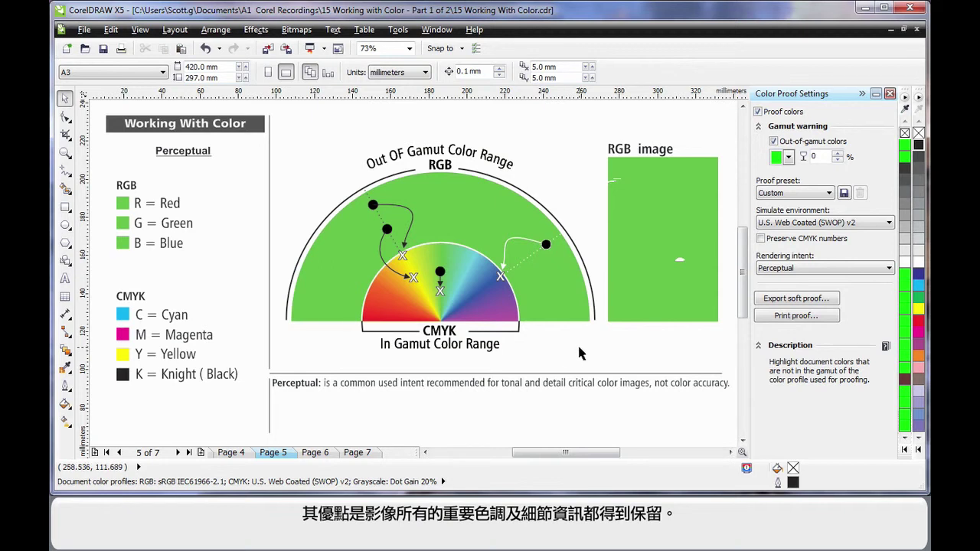
left_click(773, 142)
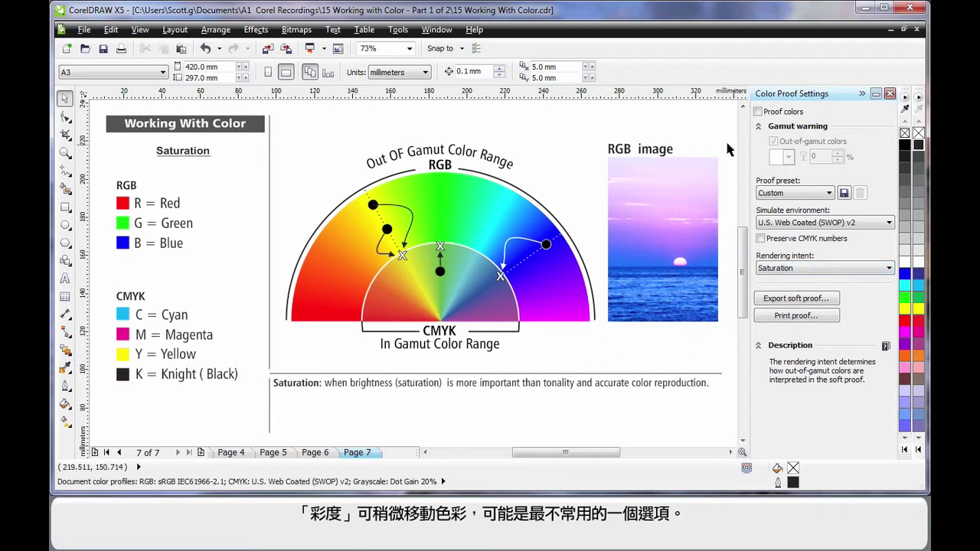
left_click(758, 111)
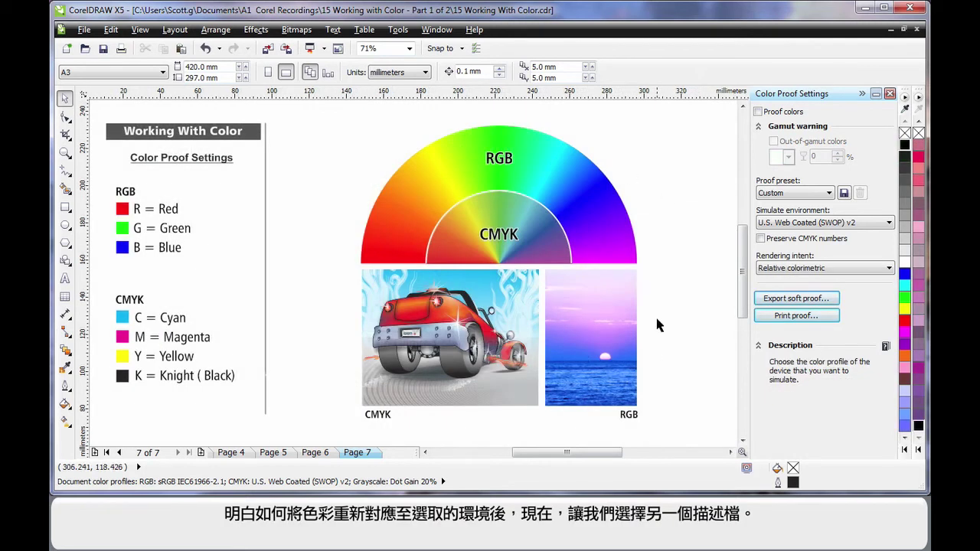
Simulate the Japan Color 2002 Newspaper environment and turn on color proofing for the Color Proof Settings page.
left_click(888, 223)
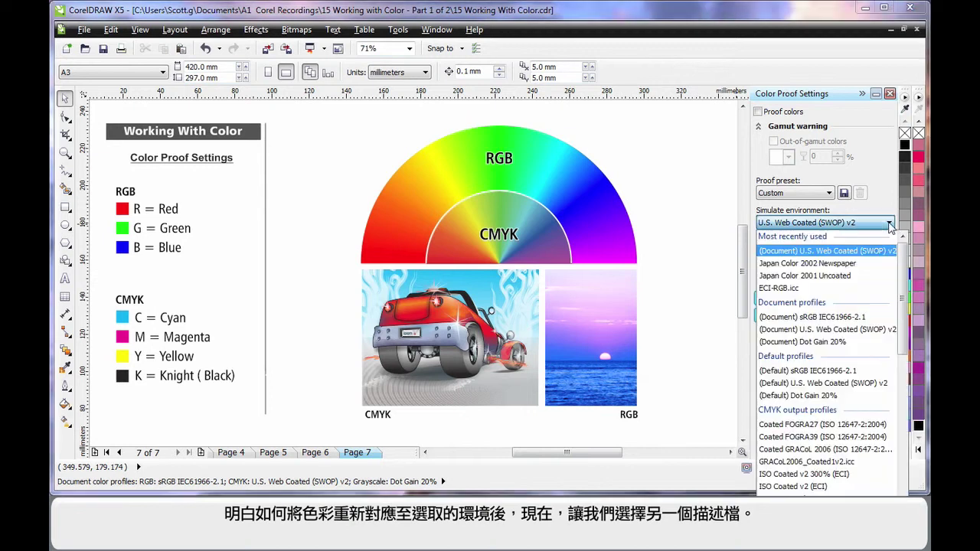
left_click(852, 263)
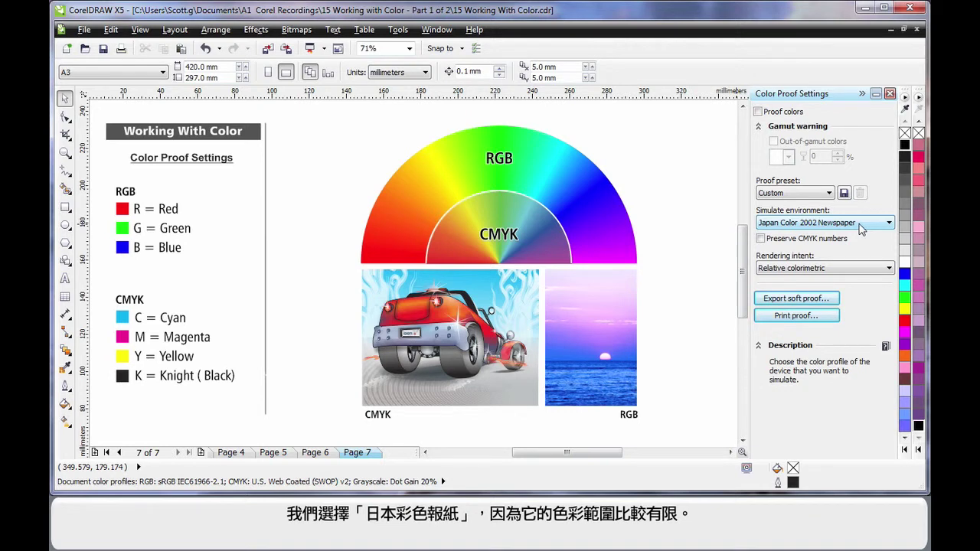
left_click(758, 112)
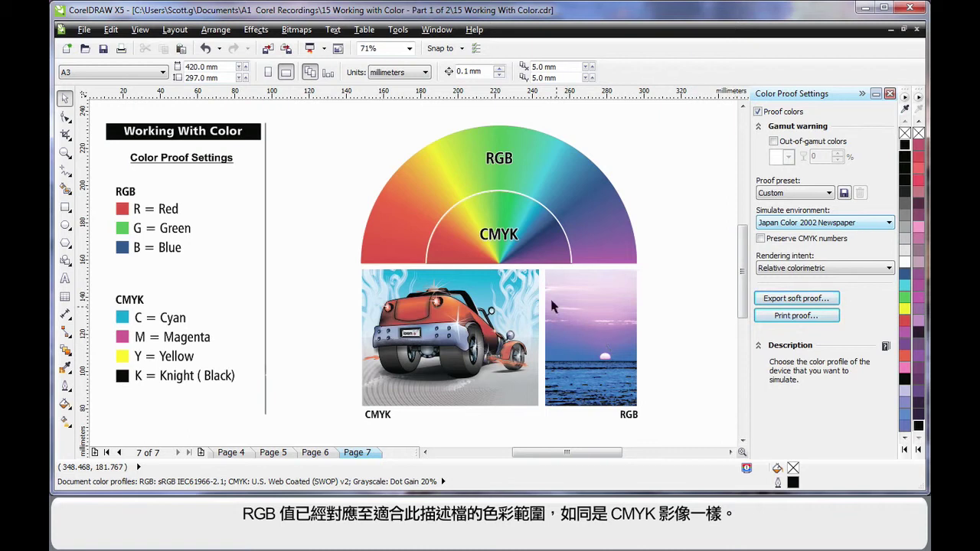
Preserve the CMYK numbers in the proof and set the simulated environment to the document's U.S. Web Coated (SWOP) v2 profile.
left_click(761, 238)
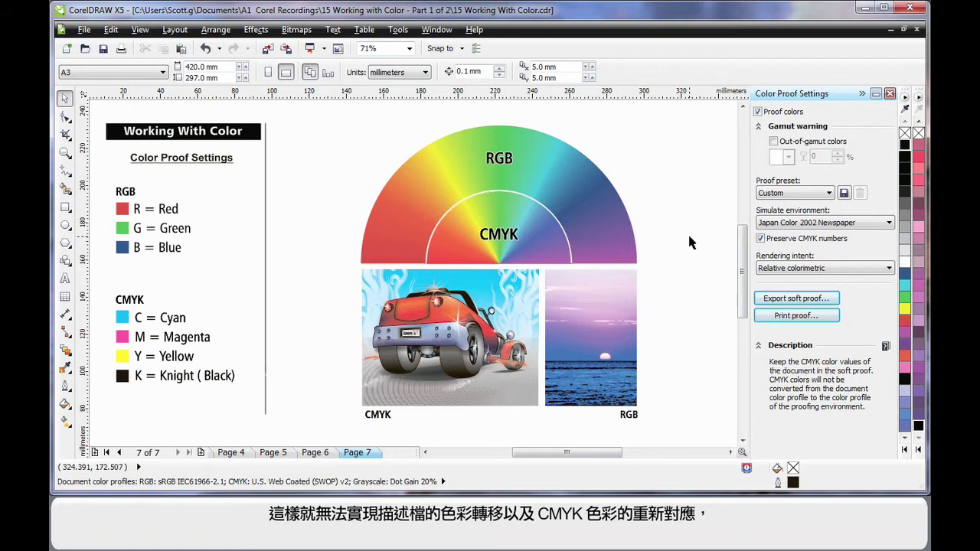
key("shift+Tab")
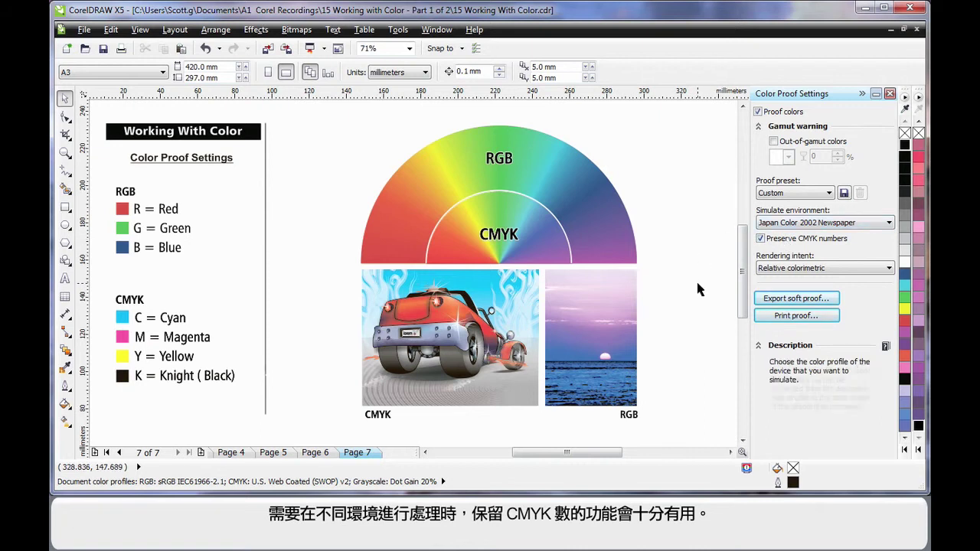
left_click(878, 224)
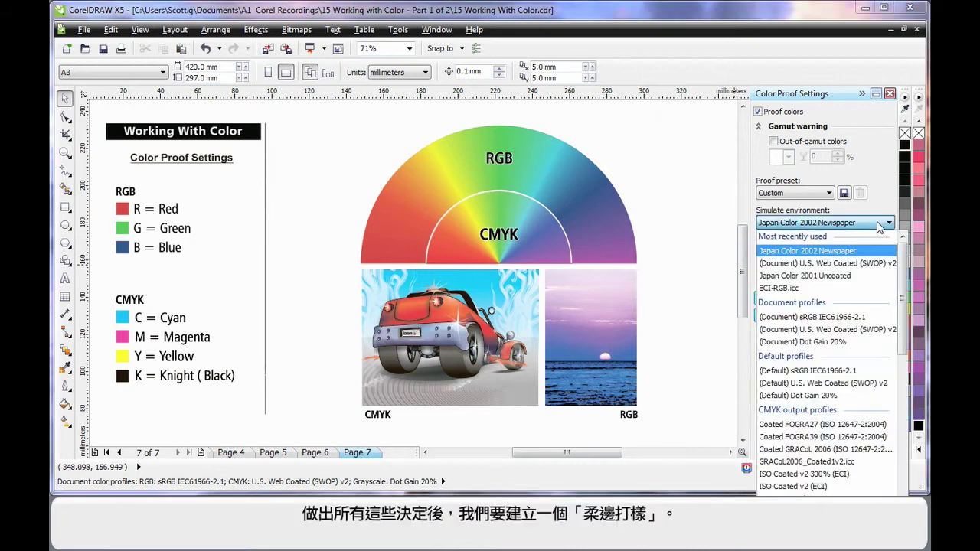
left_click(851, 263)
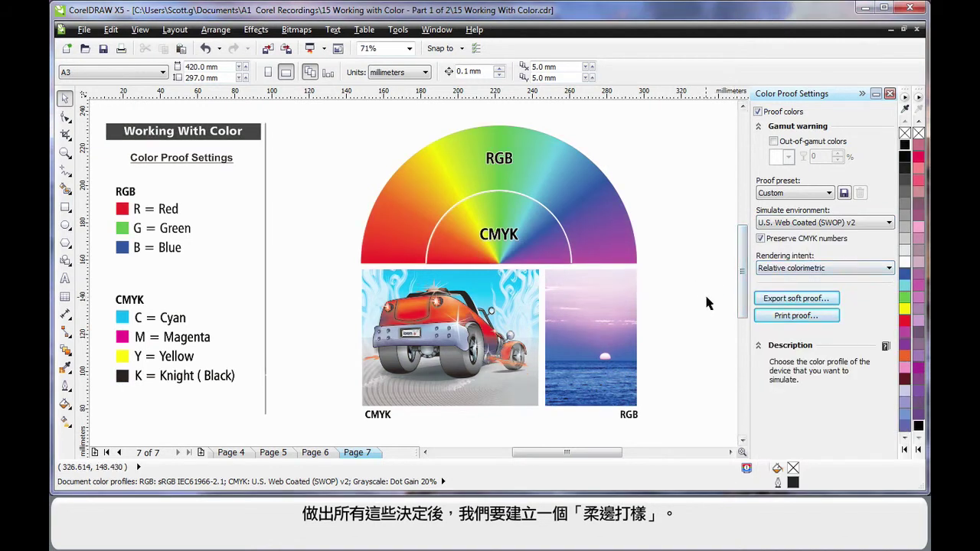
Export the soft proof as the PDF file 15 Working With Color.pdf in the Documents library.
left_click(825, 303)
left_click(620, 343)
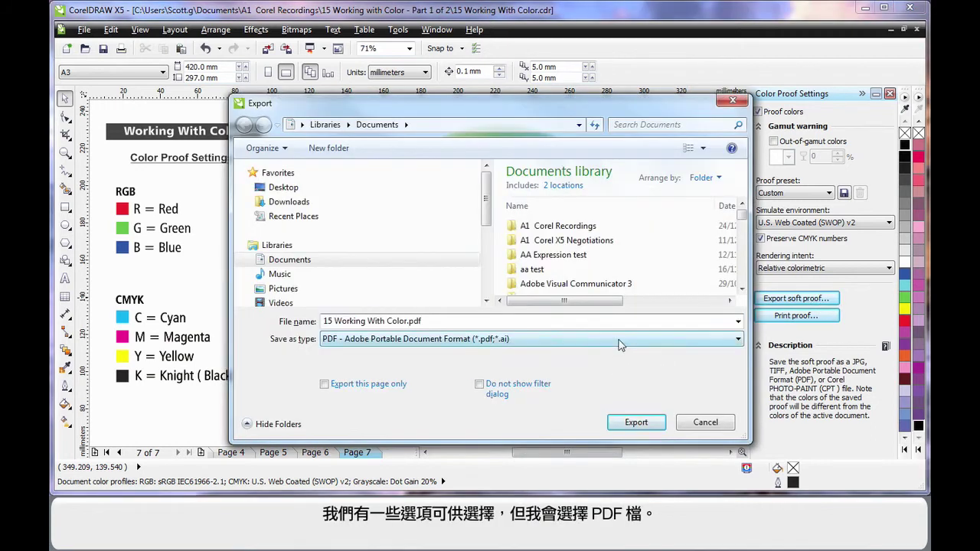
left_click(619, 342)
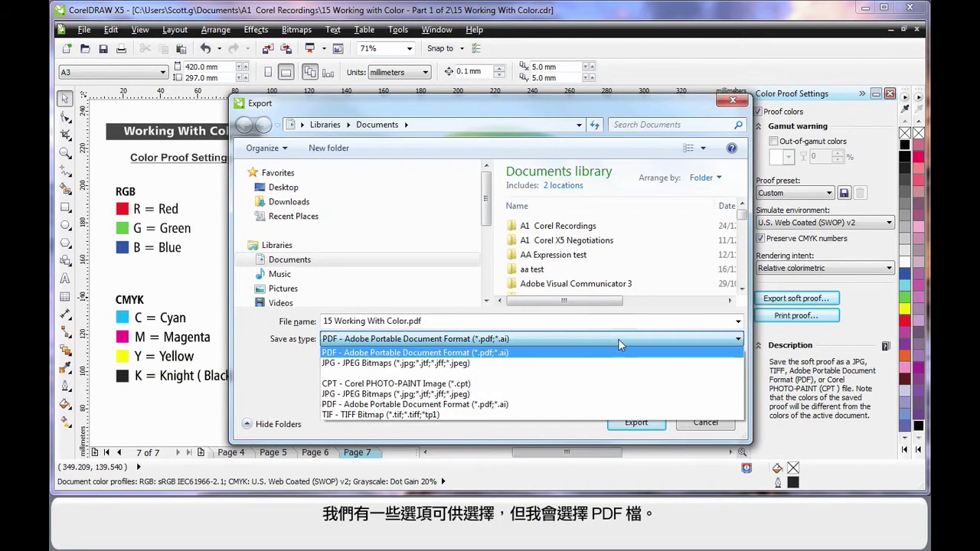
left_click(417, 353)
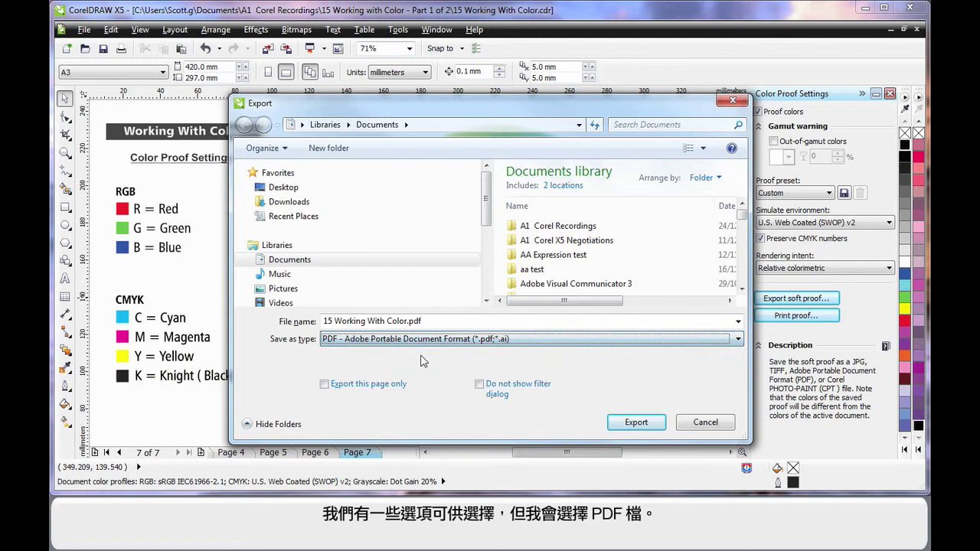
left_click(636, 422)
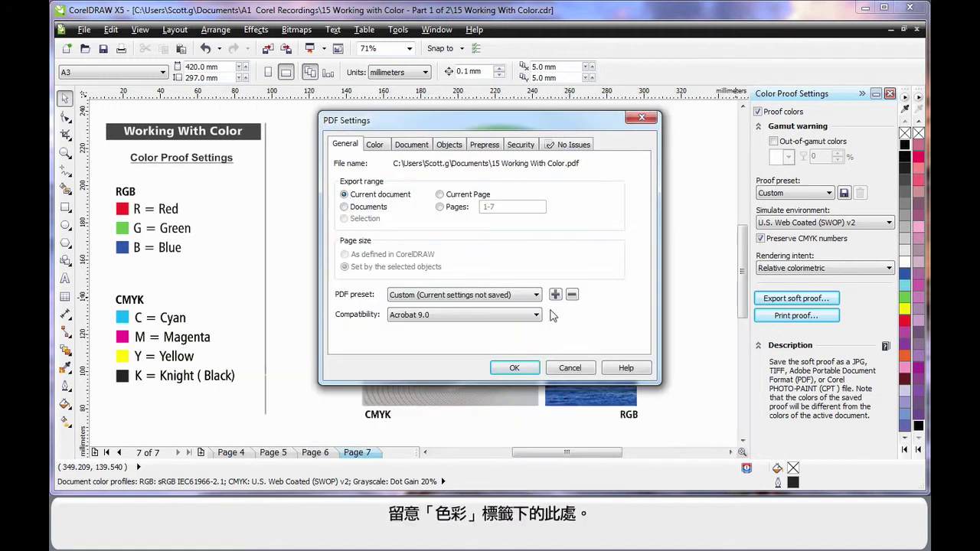
Compare the document color option with the color proof settings, choose the color proof settings, and create the PDF.
left_click(375, 145)
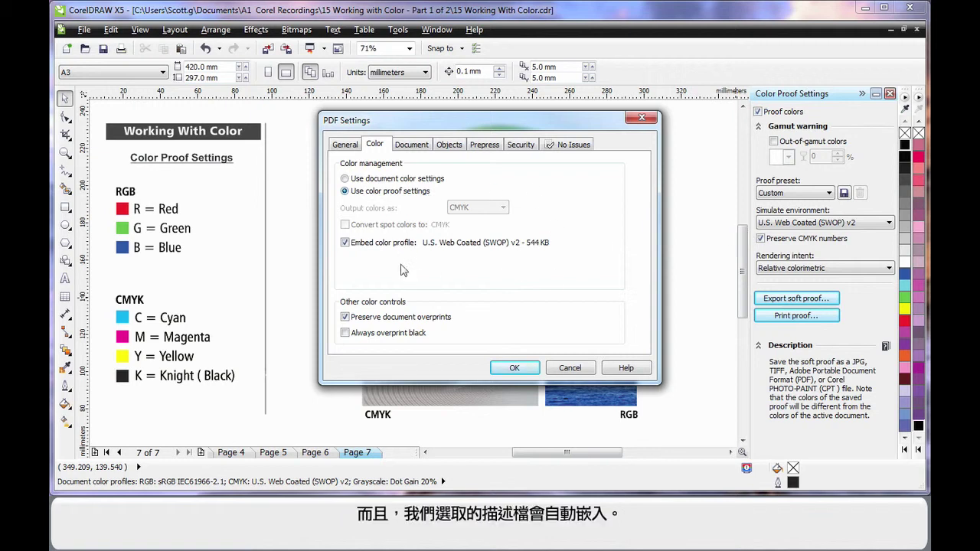
left_click(344, 179)
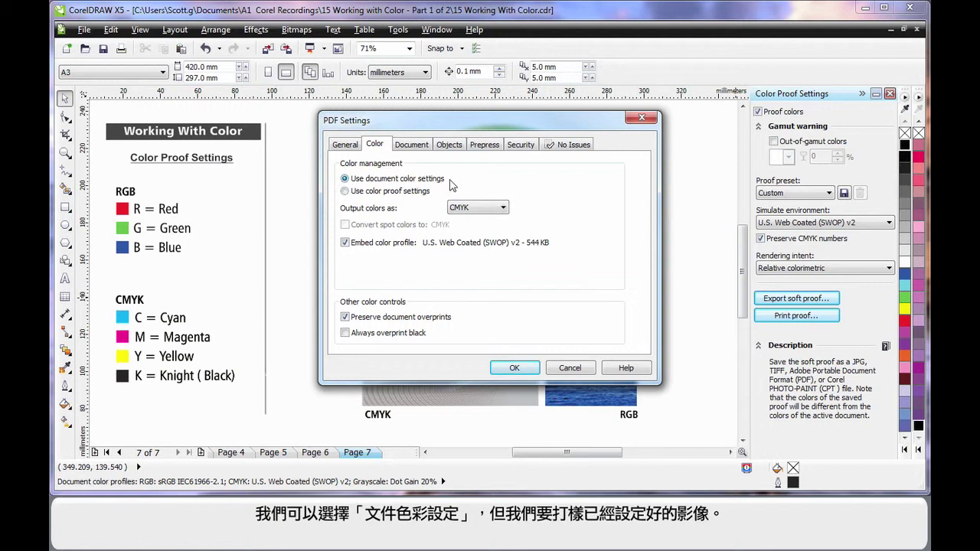
left_click(345, 191)
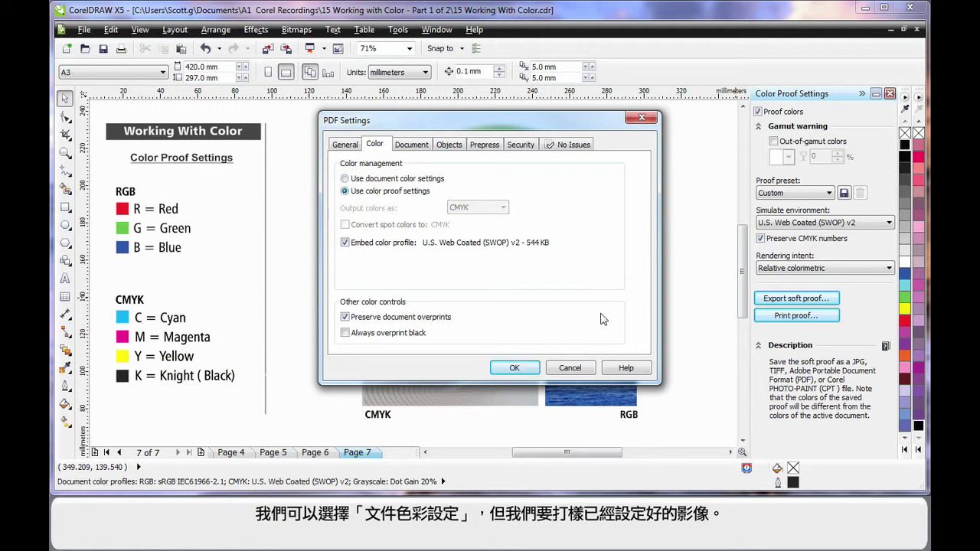
left_click(514, 368)
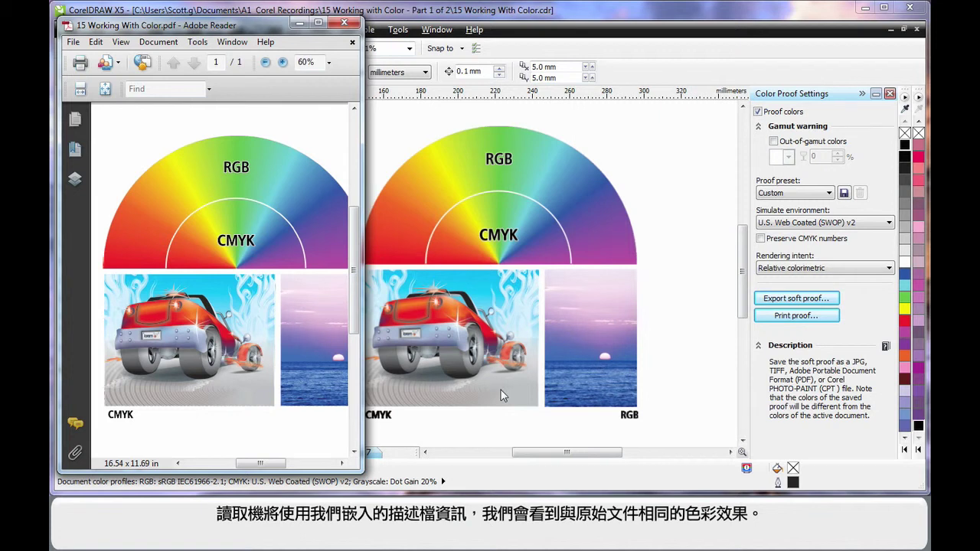
Close the PDF preview and export the soft proof as a JPEG file in the Documents library.
left_click(360, 70)
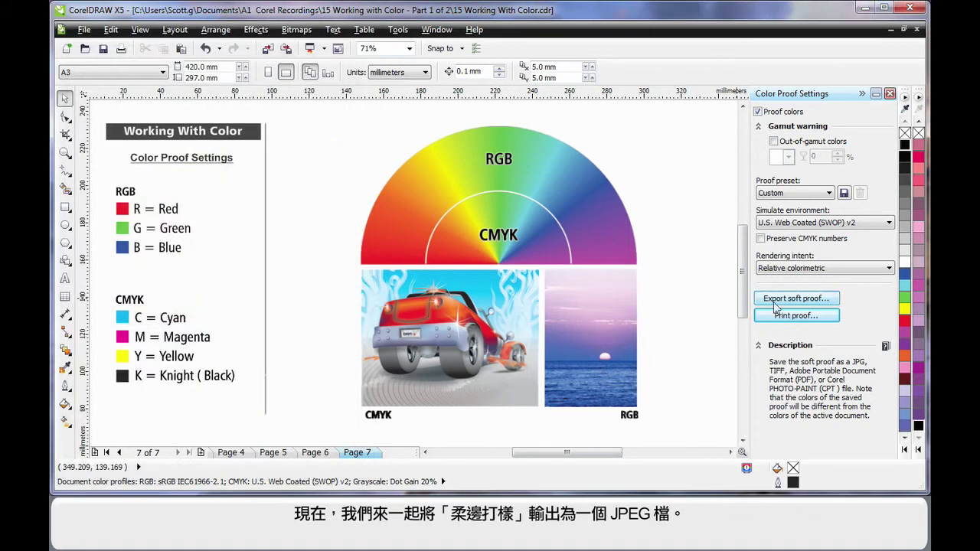
left_click(802, 302)
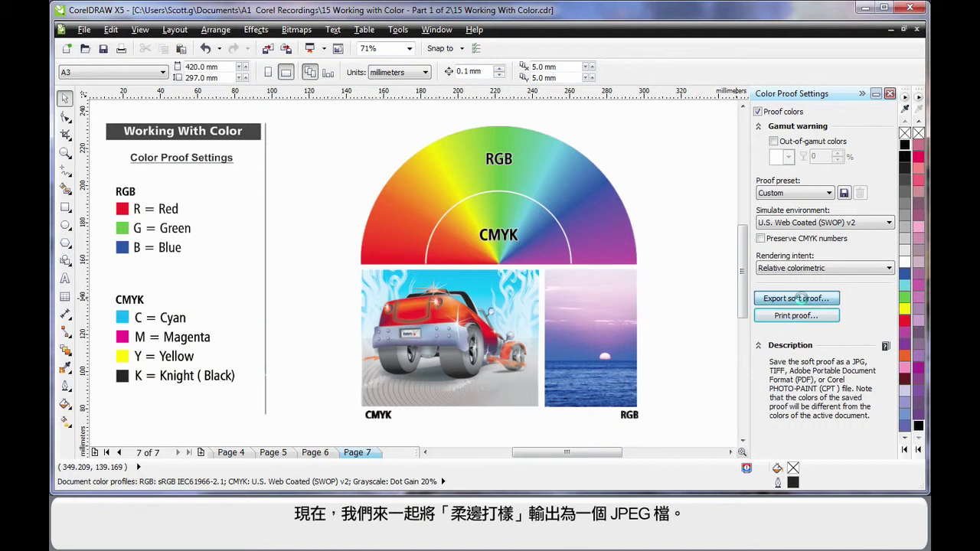
left_click(441, 340)
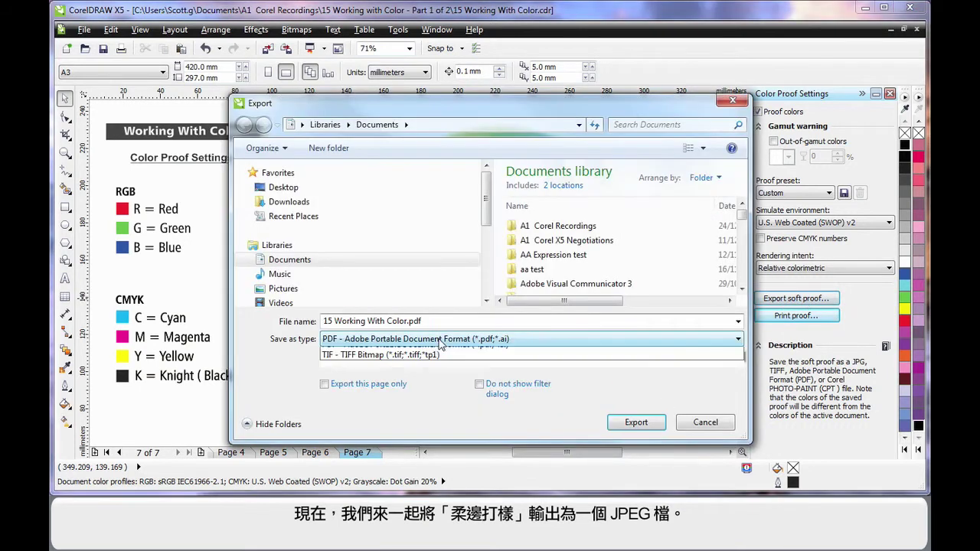
left_click(441, 360)
left_click(636, 422)
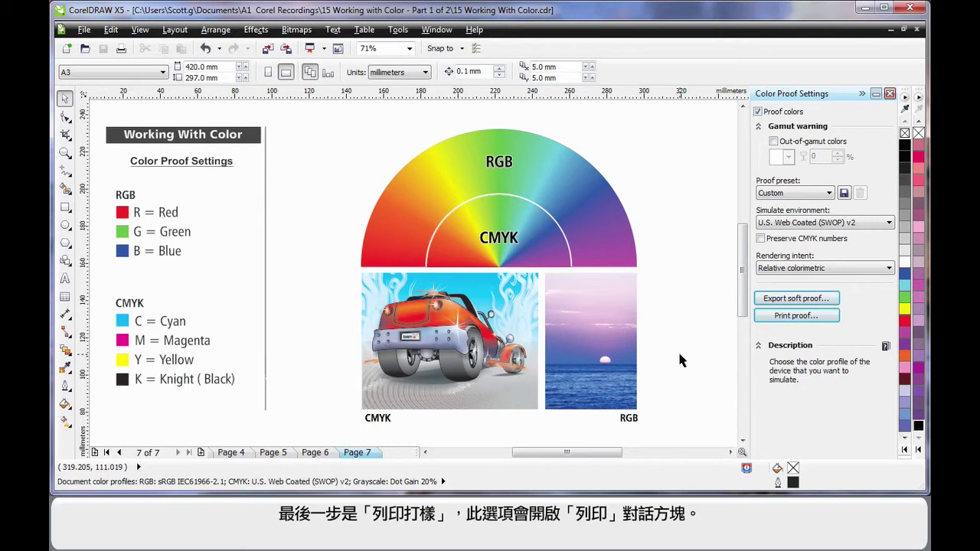
Open the proof's print settings and compare the color options for printing separations and printing a composite, ending on composite.
left_click(797, 316)
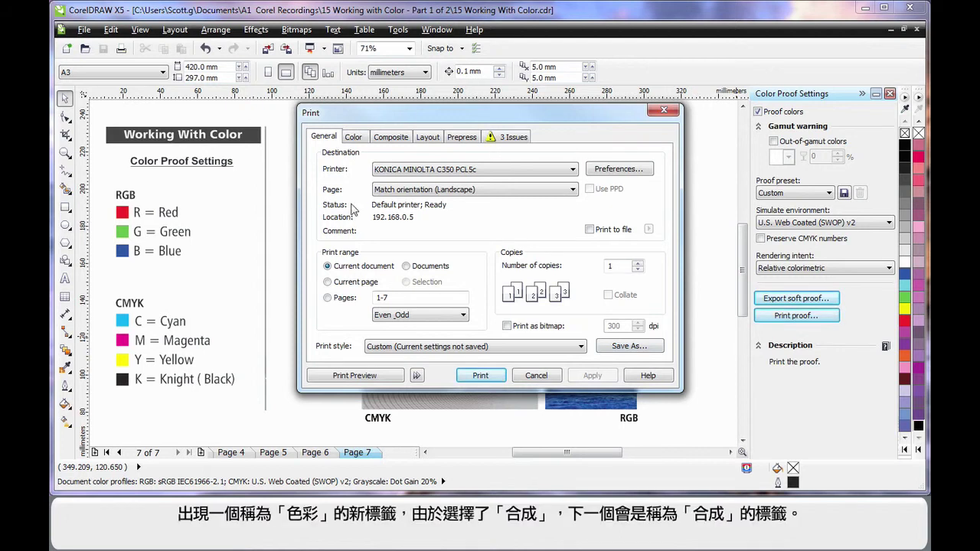
left_click(356, 140)
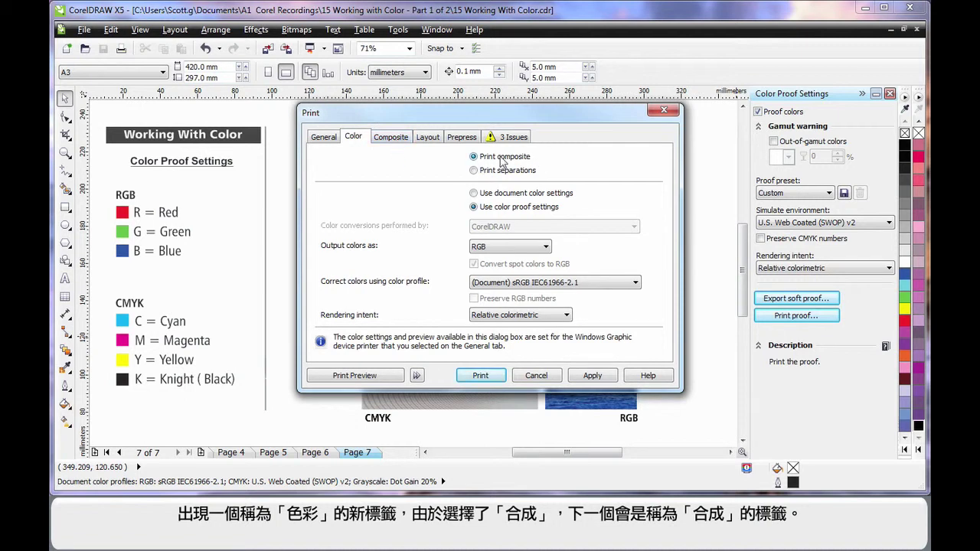
left_click(473, 170)
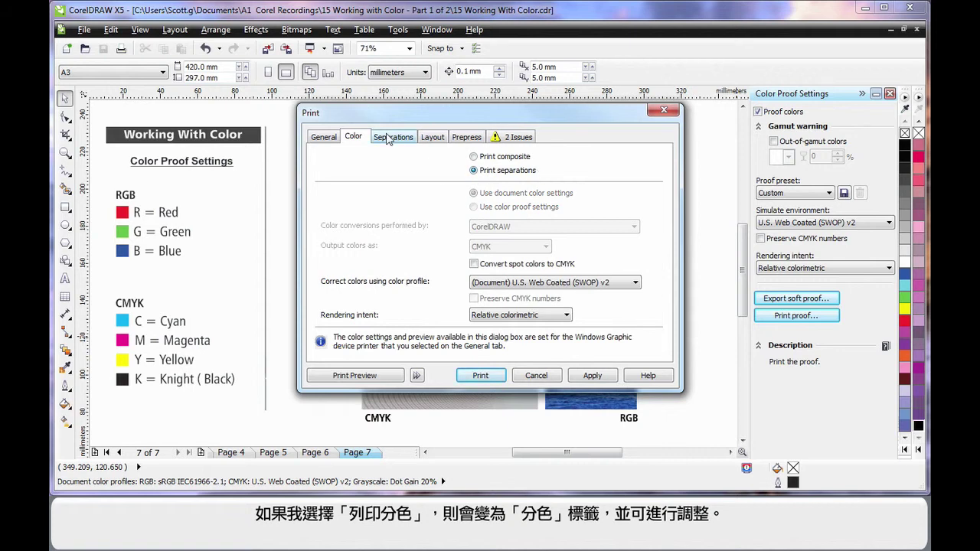
left_click(474, 157)
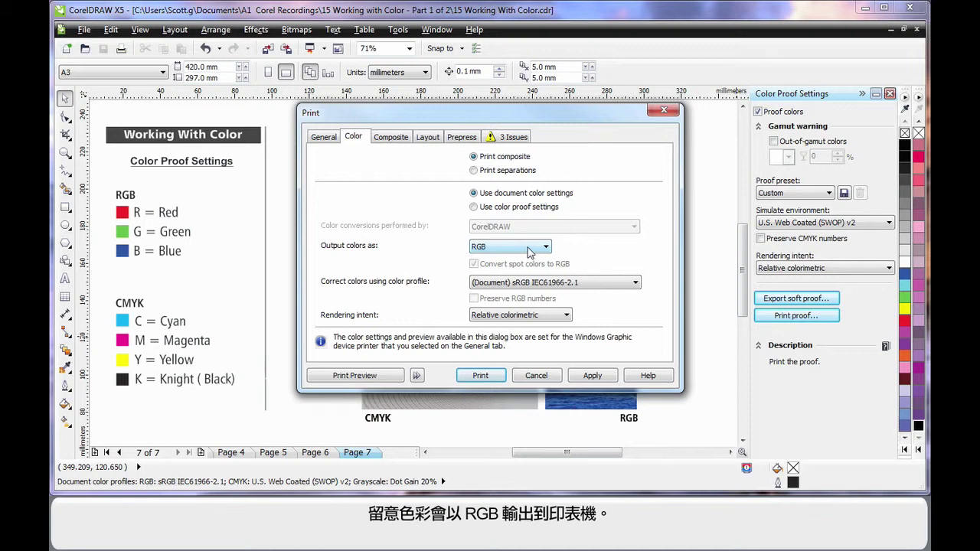
Check which printer is the destination and examine the color profiles available for correcting the composite's RGB output.
left_click(326, 139)
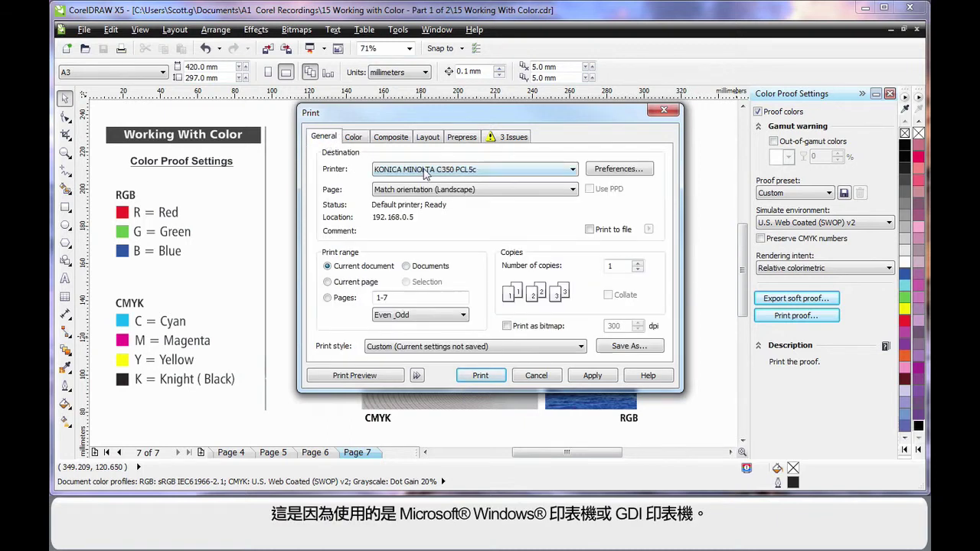
left_click(357, 139)
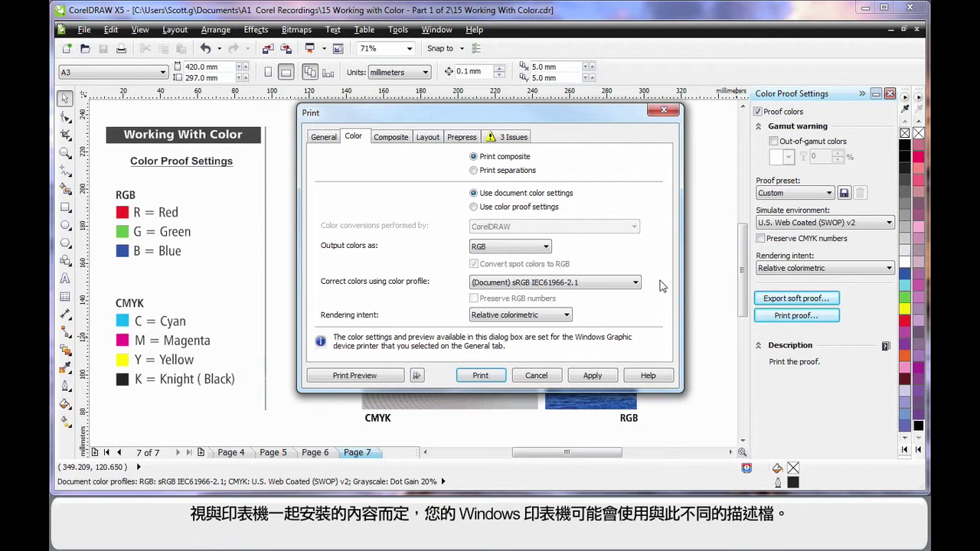
left_click(636, 283)
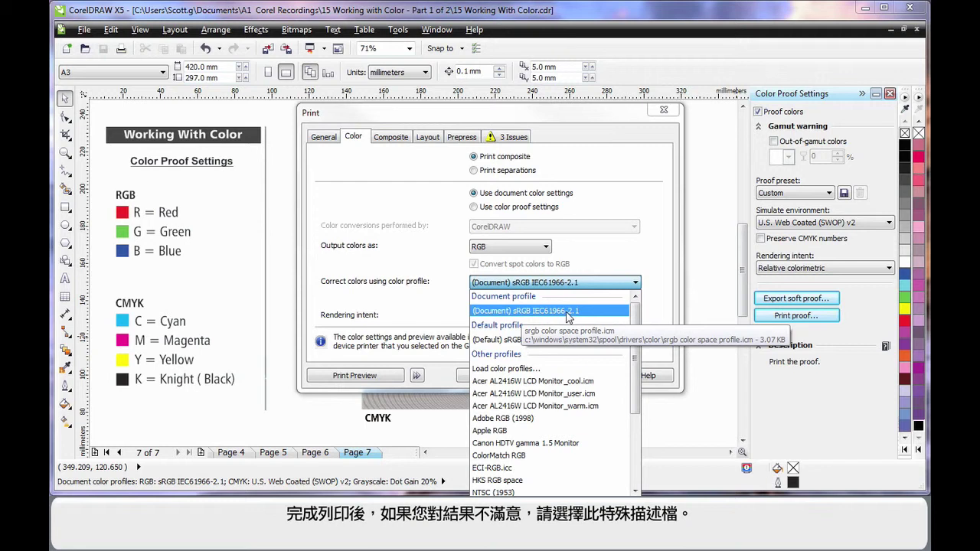
left_click(663, 313)
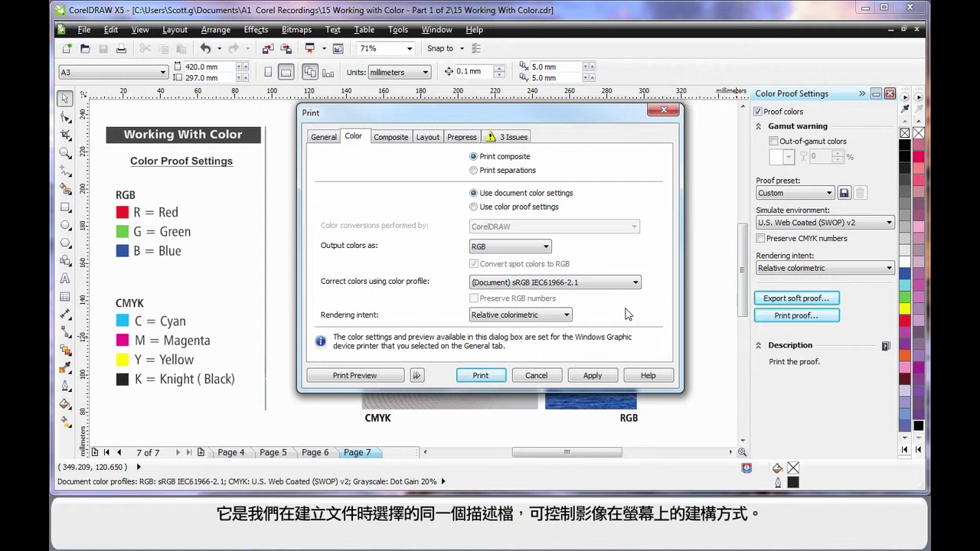
Switch the print destination to a PostScript device and examine the color modes available for its output.
left_click(324, 138)
left_click(408, 166)
left_click(414, 177)
left_click(354, 138)
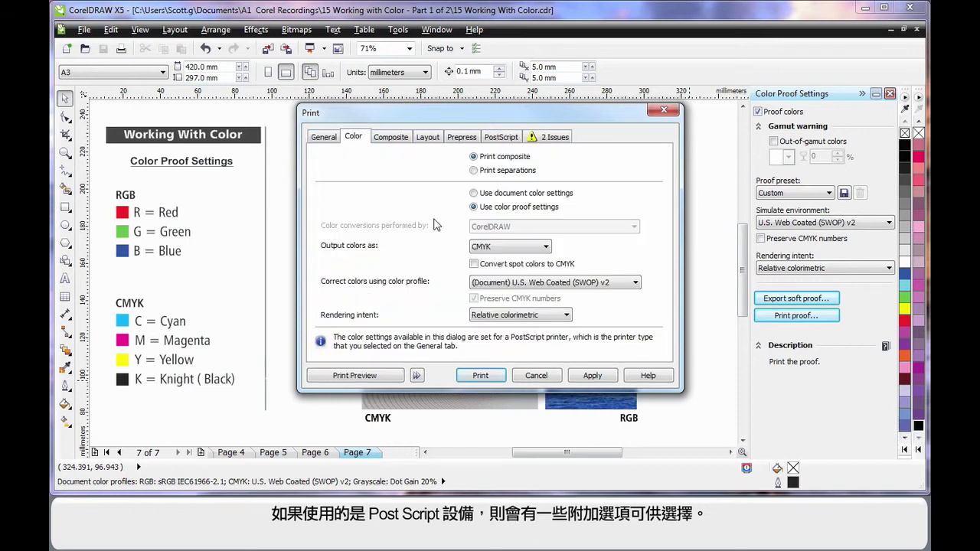
left_click(527, 248)
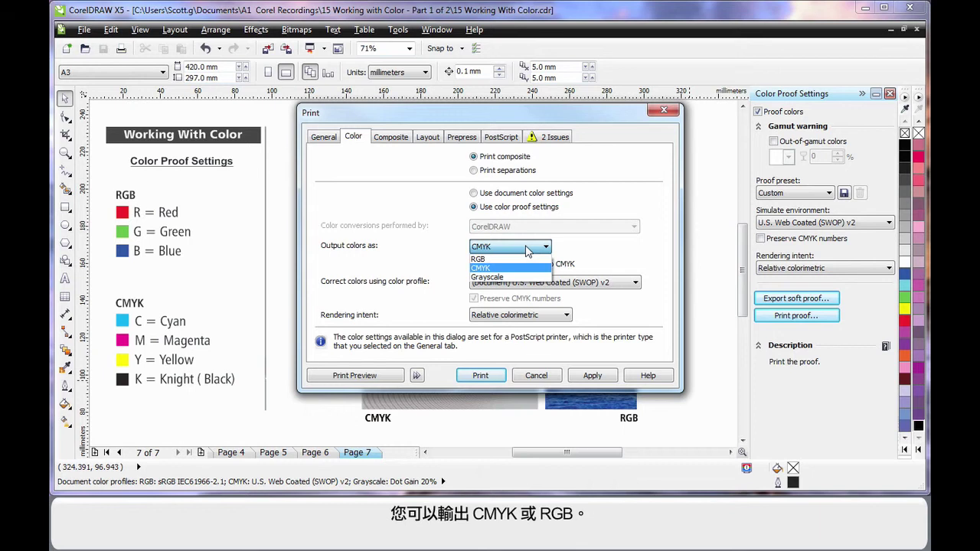
left_click(589, 252)
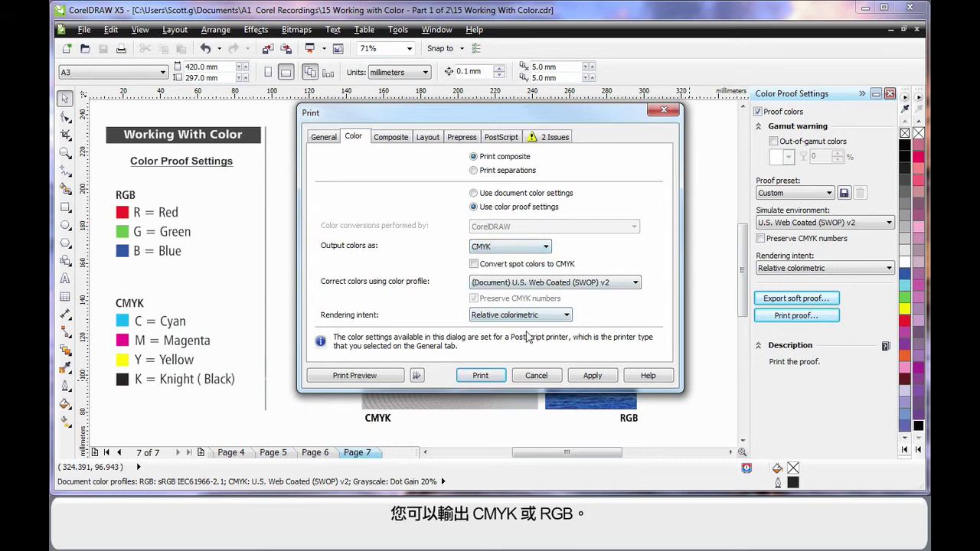
Use the document color settings with color conversions performed by Device Independent PostScript File, and cancel the print job.
left_click(480, 194)
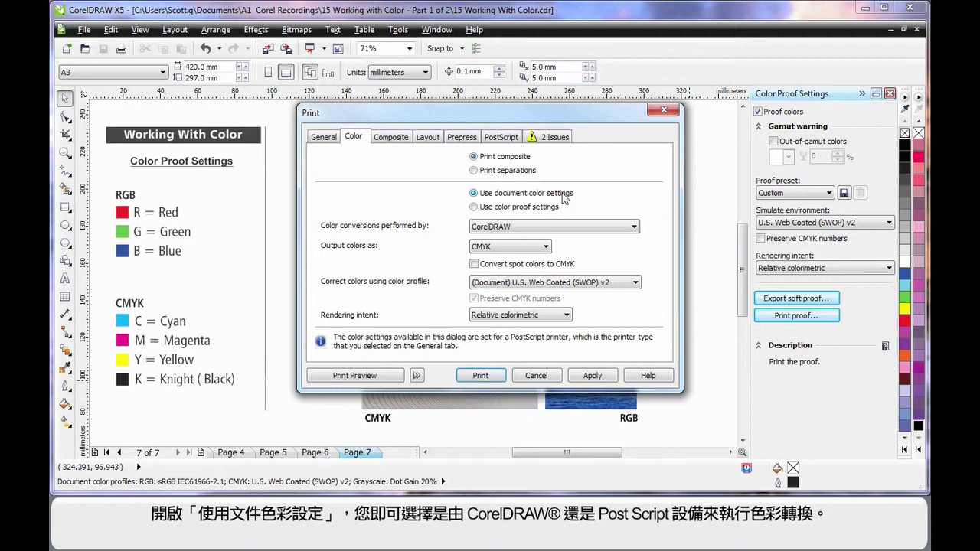
left_click(527, 228)
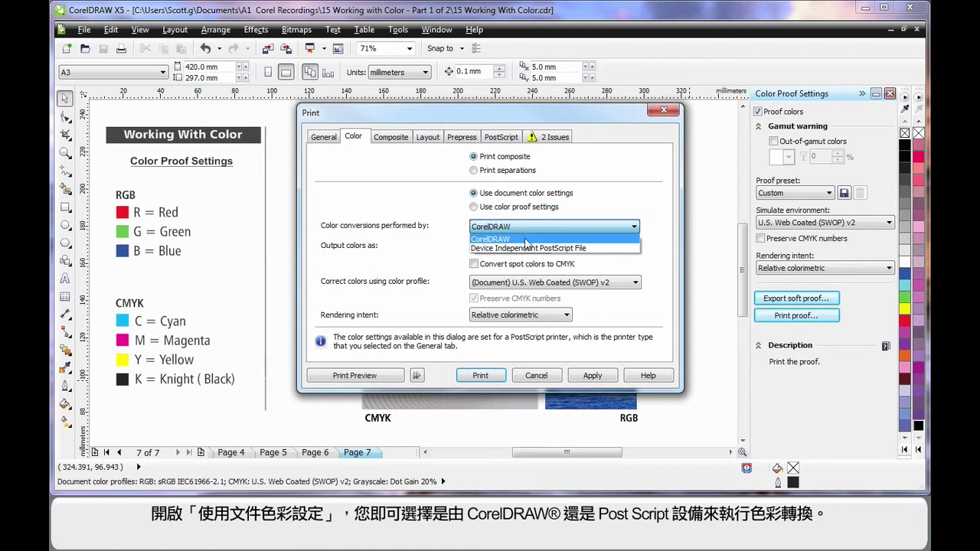
left_click(529, 248)
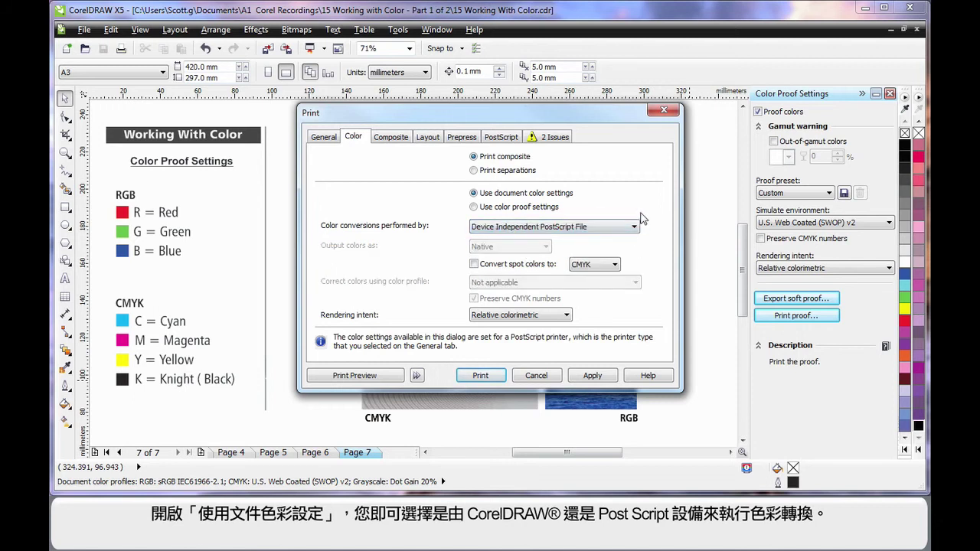
left_click(535, 375)
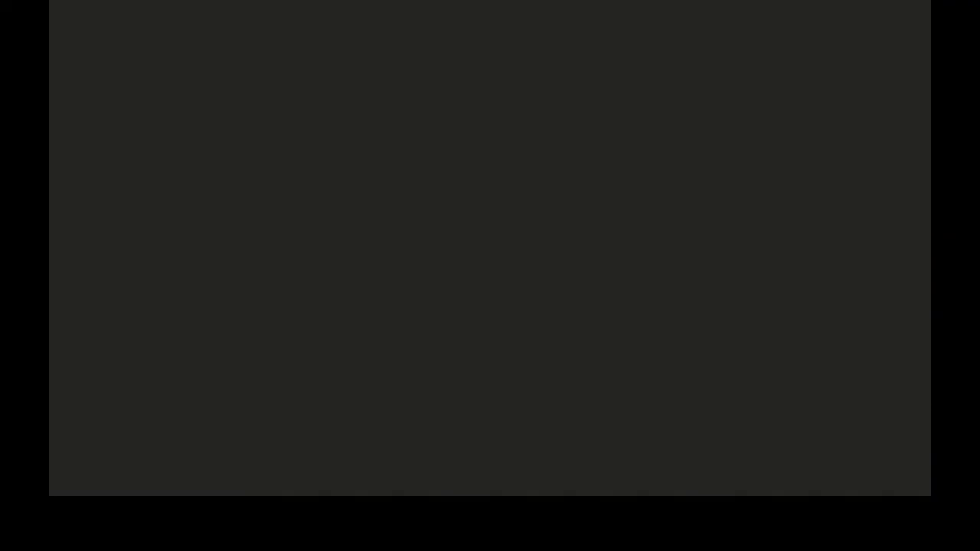